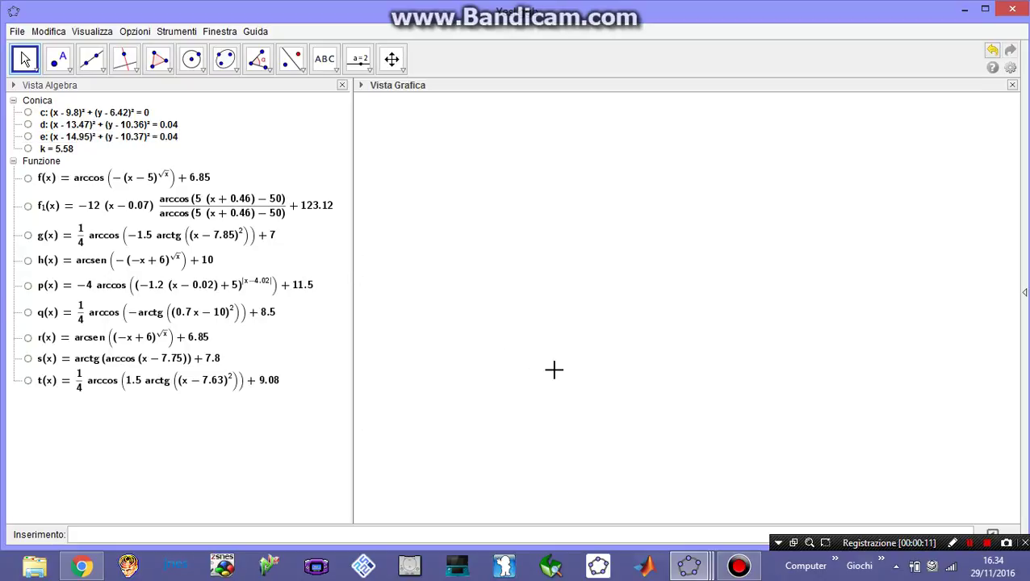
Select every object in the Yes! file with Ctrl+A
key("ctrl+a")
key("ctrl+g")
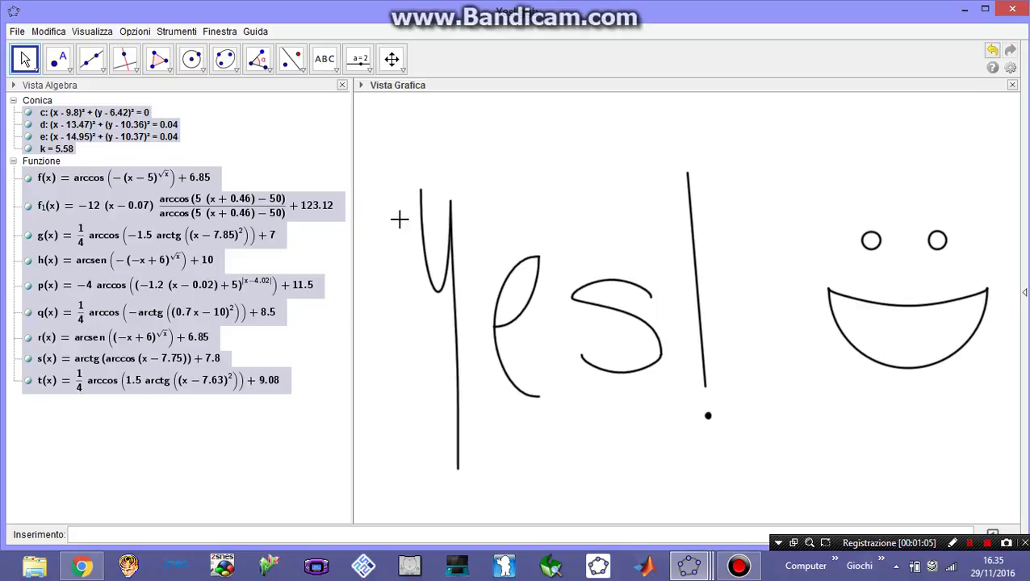
Clear the selection from all the yes! curves, including the p(x) curve
left_click(396, 325)
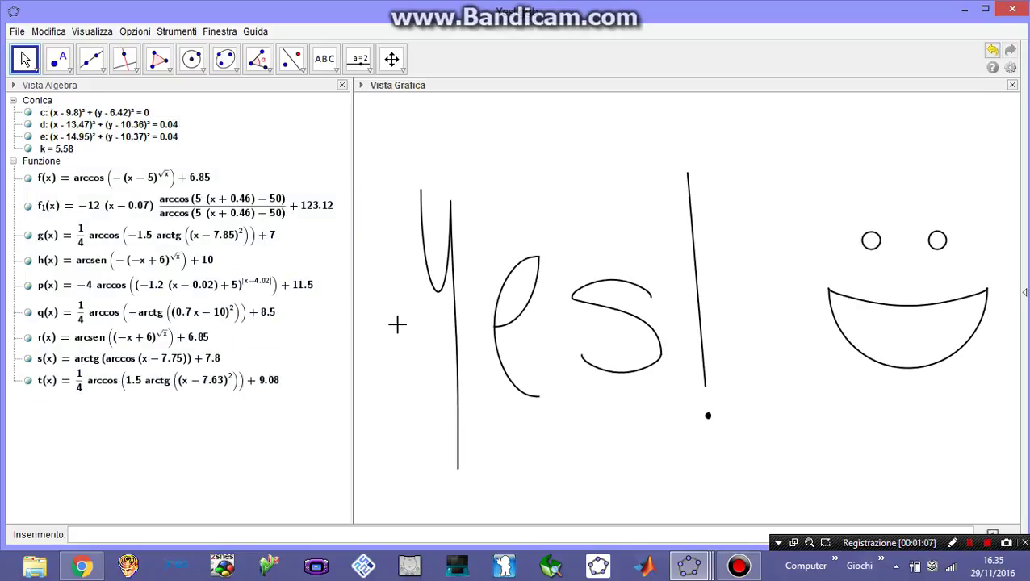
left_click(450, 303)
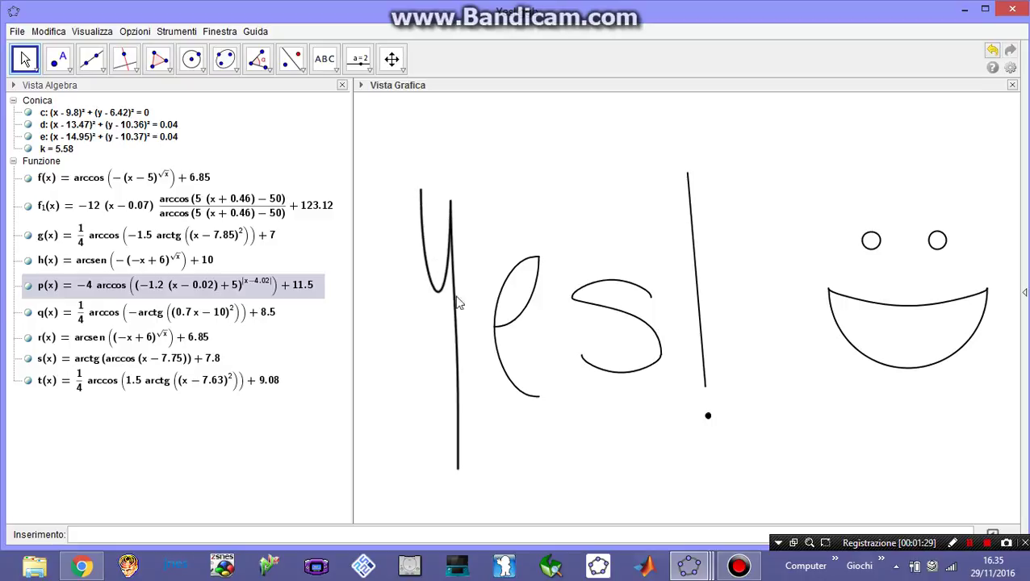
left_click(629, 466)
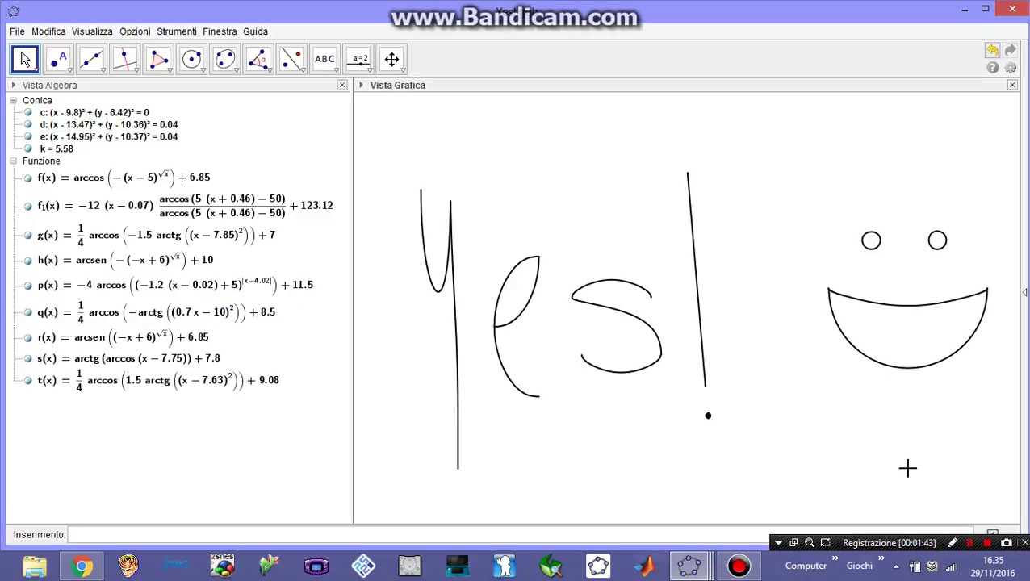
Switch to Yin-Yang.ggb and make all its hidden circles visible with Ctrl+A and Ctrl+G
mouse_move(674, 567)
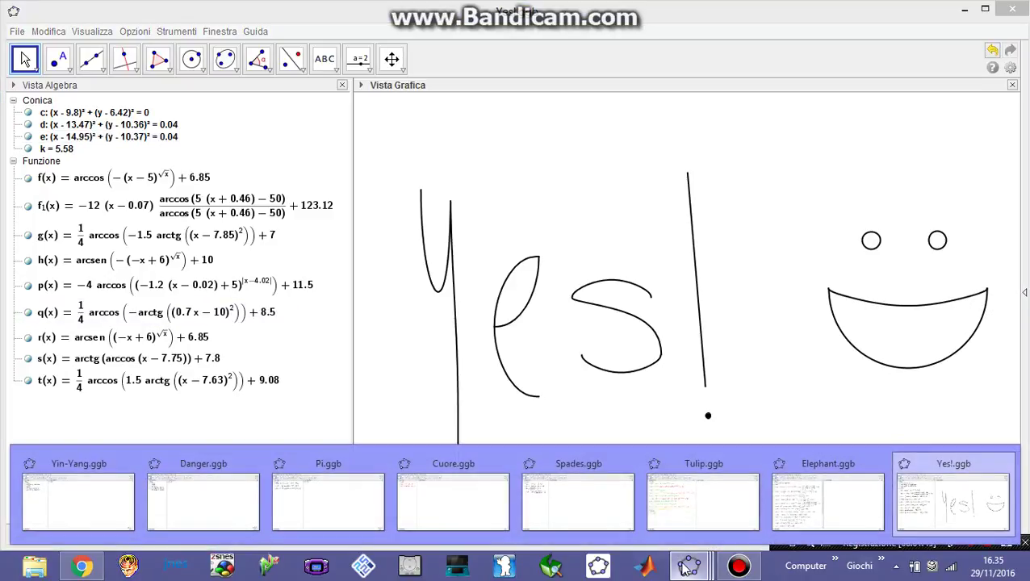
left_click(86, 469)
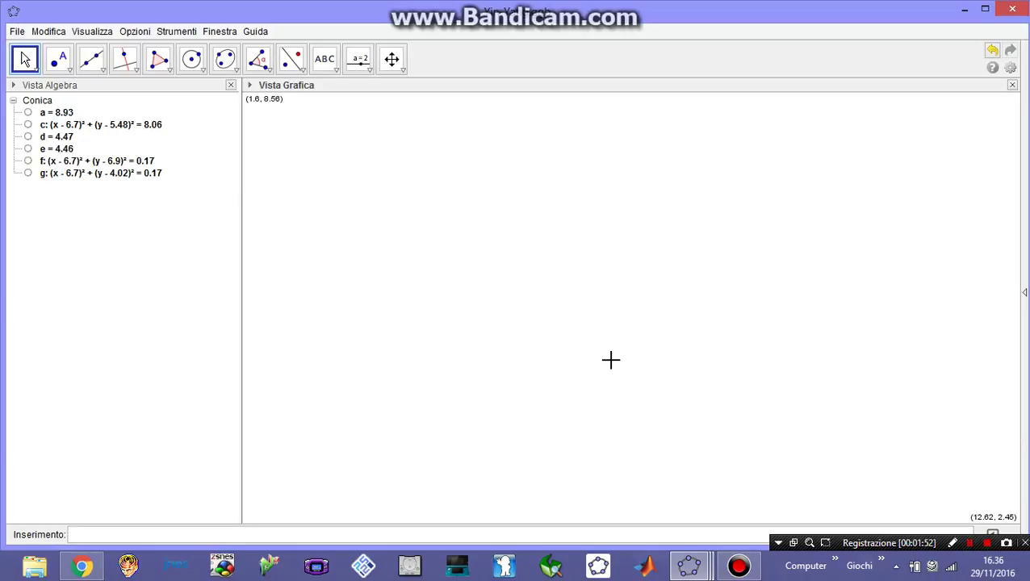
key("ctrl+a")
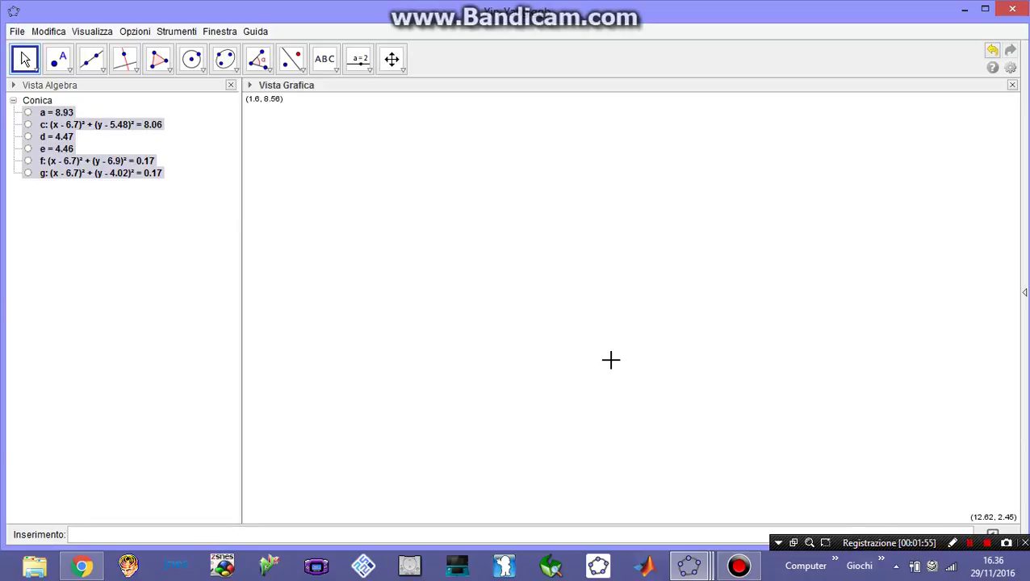
key("ctrl+g")
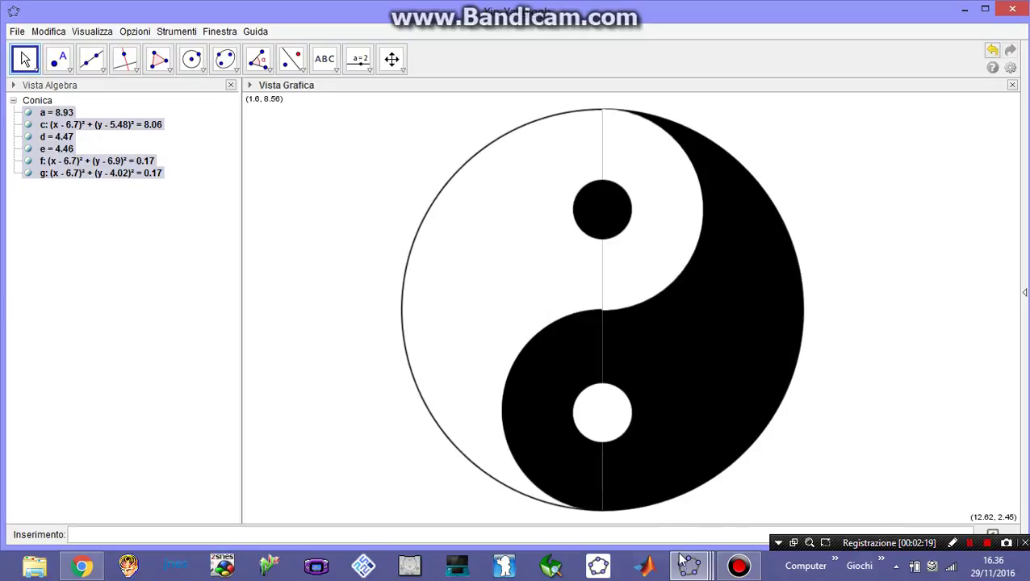
Bring up Danger.ggb, showing the black radiation trefoil inside its outer circle
mouse_move(683, 565)
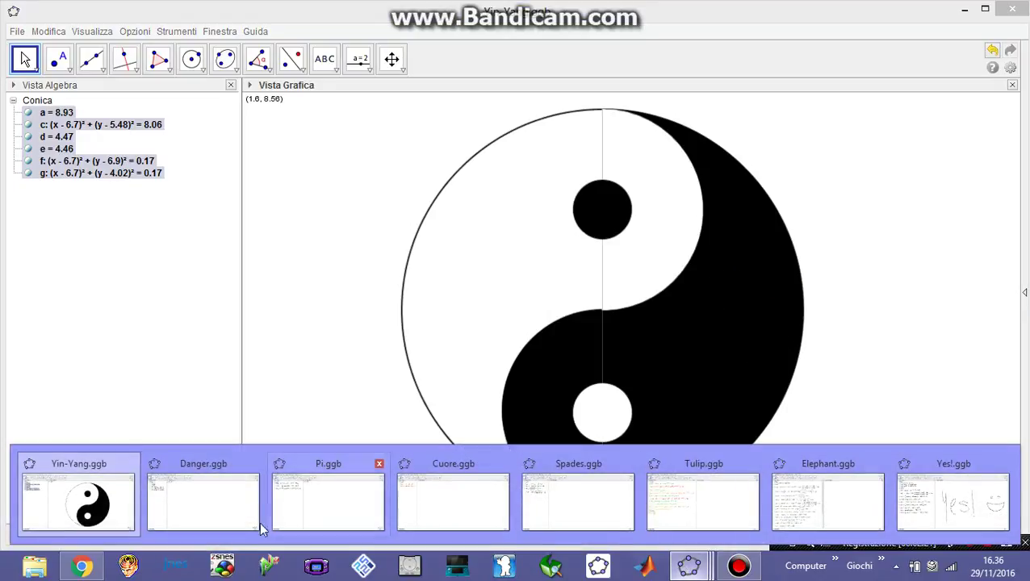
left_click(223, 505)
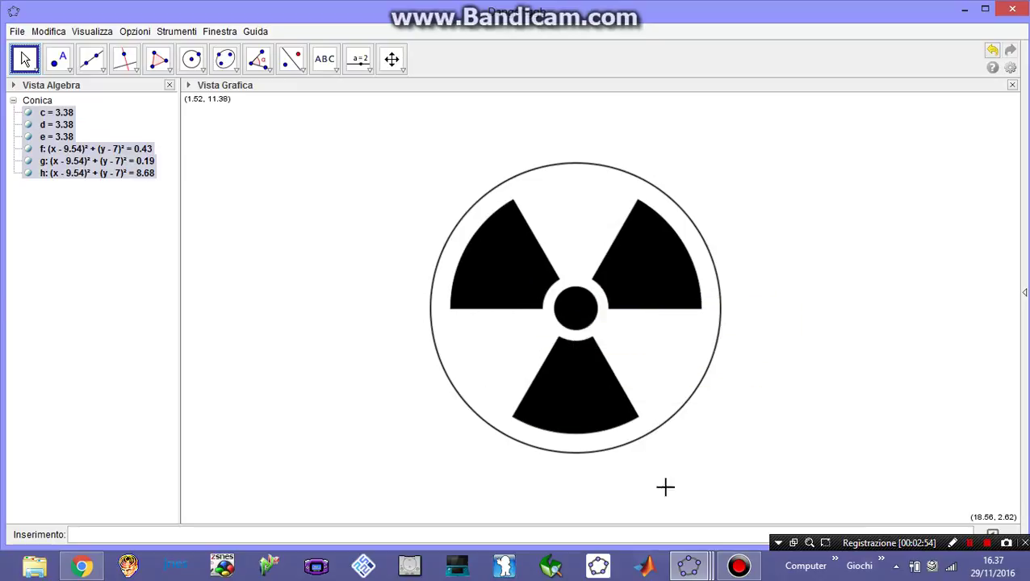
mouse_move(689, 567)
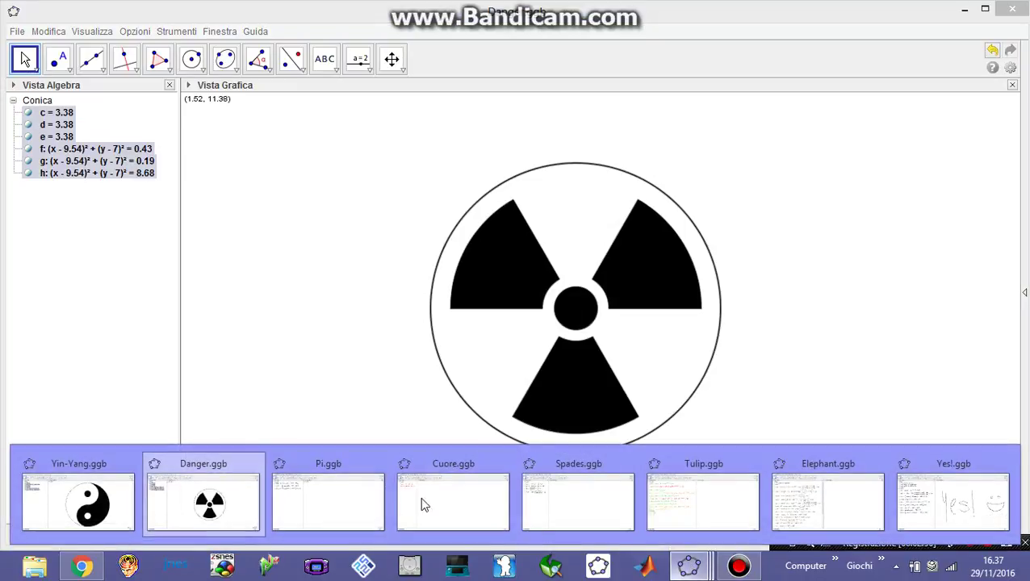
In Pi.ggb, show functions g, h and p to draw π, then select p(x)
left_click(306, 470)
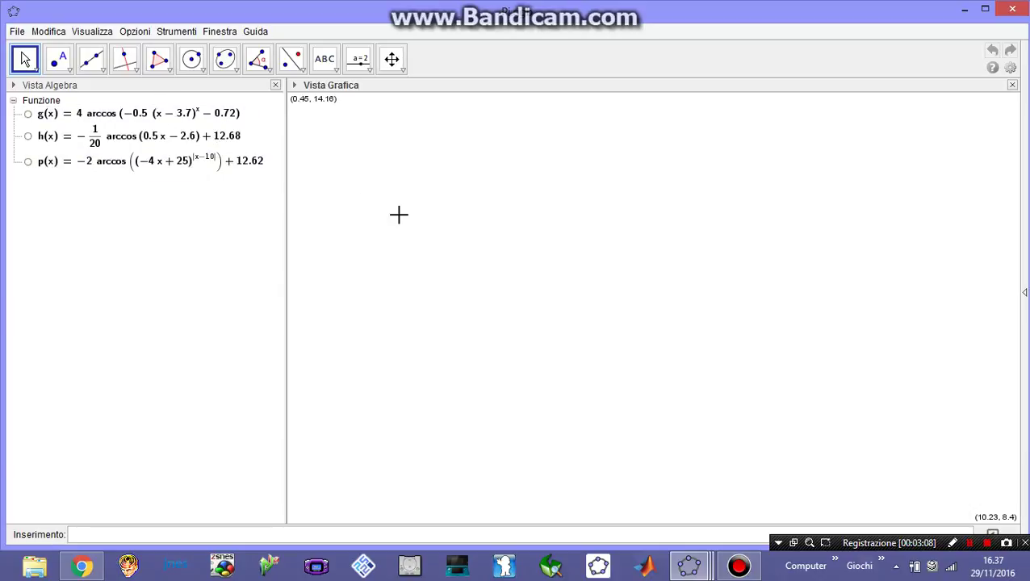
key("ctrl+a")
key("ctrl+g")
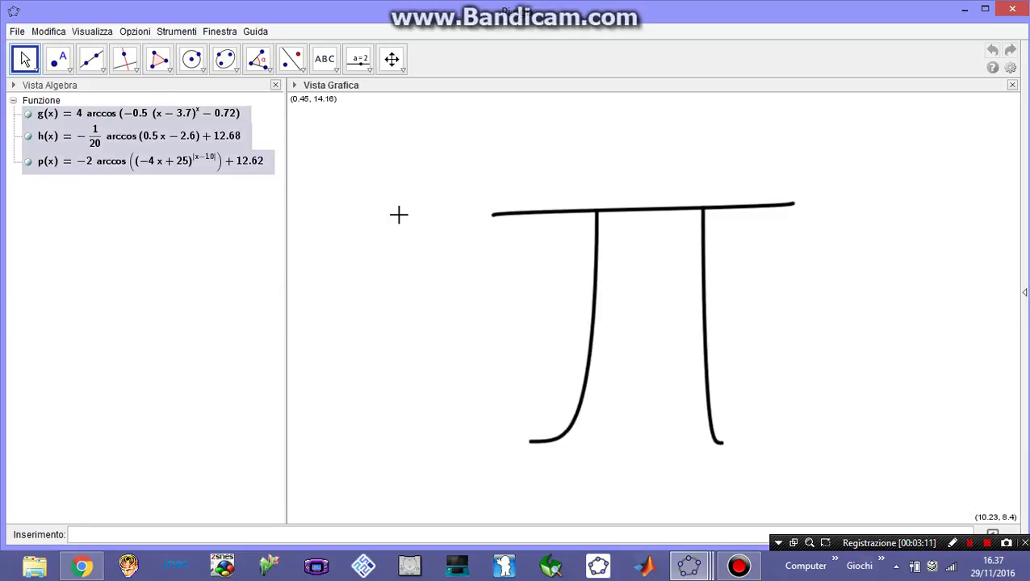
left_click(457, 321)
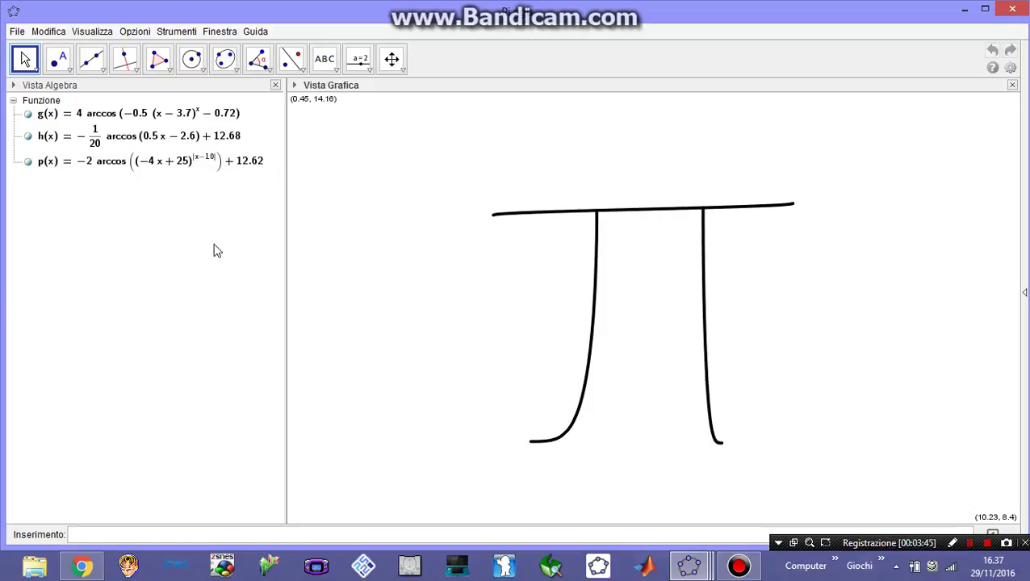
left_click(167, 172)
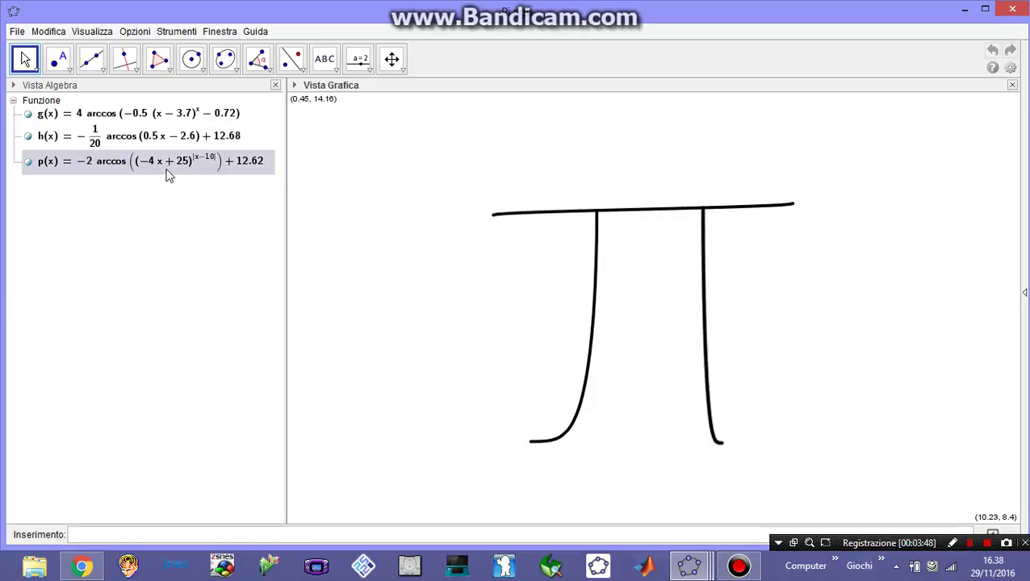
left_click(236, 167)
In Cuore.ggb, toggle f(x) and g(x) off and on to identify the heart's upper and lower parts
mouse_move(688, 568)
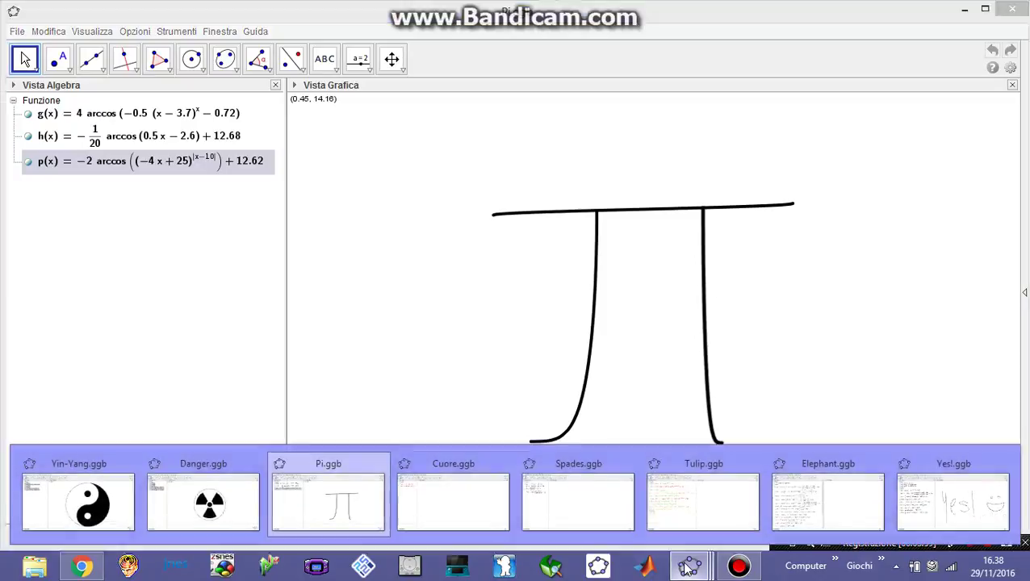
left_click(432, 469)
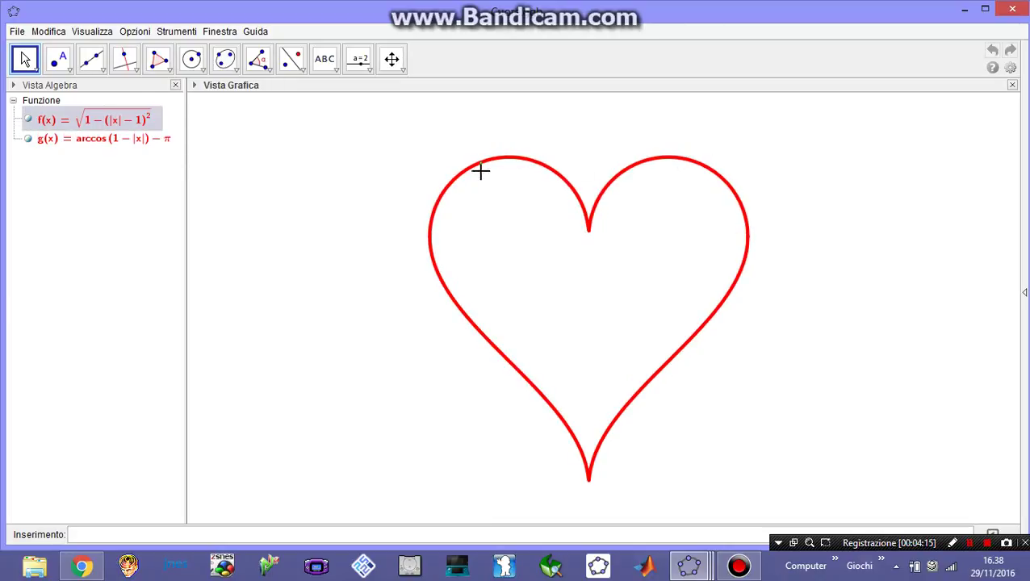
left_click(29, 121)
left_click(29, 121)
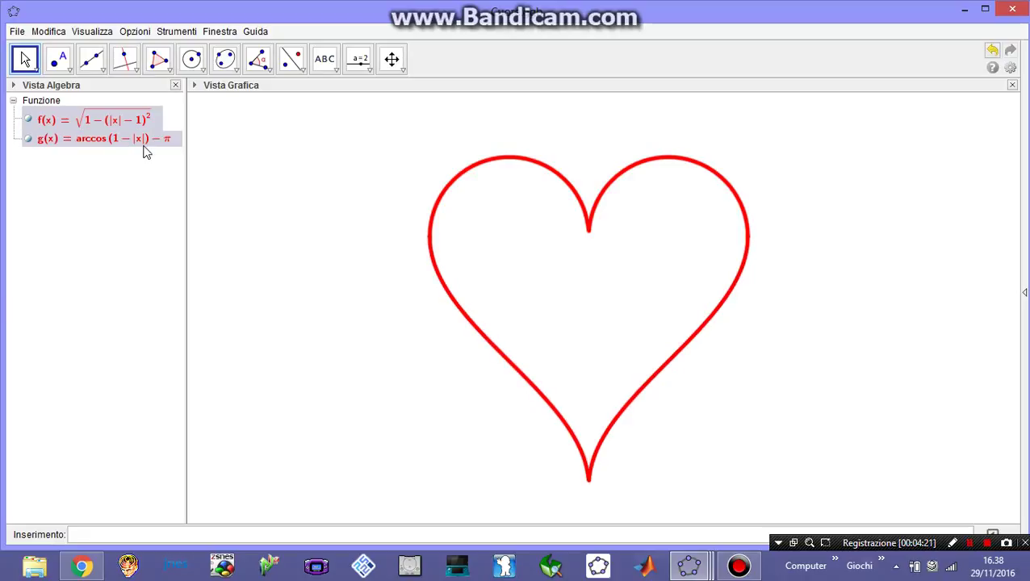
left_click(27, 139)
left_click(28, 140)
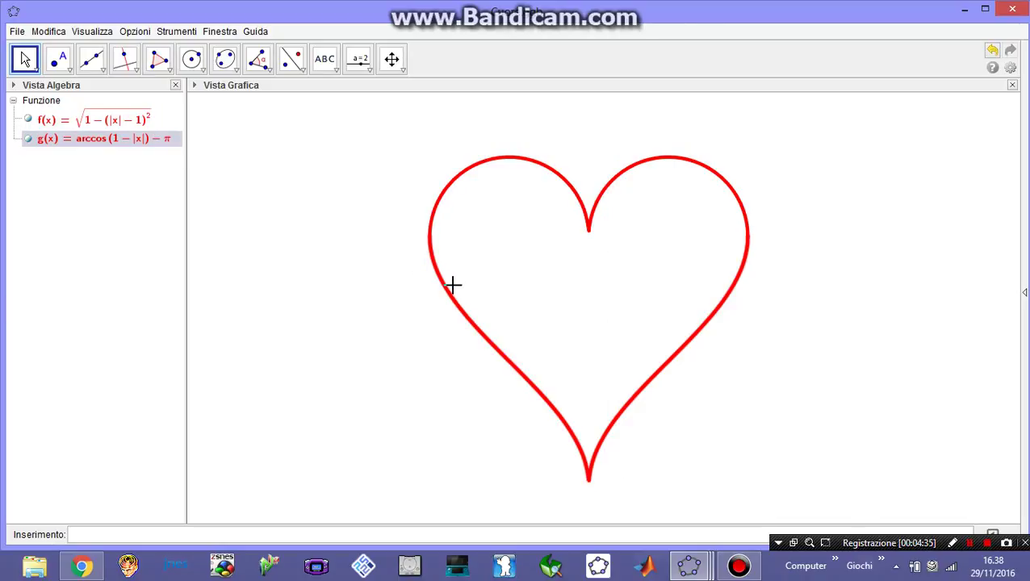
Delete the −π term from g(x), leaving arccos(1−|x|), which splits the heart
double_click(139, 144)
left_click(143, 139)
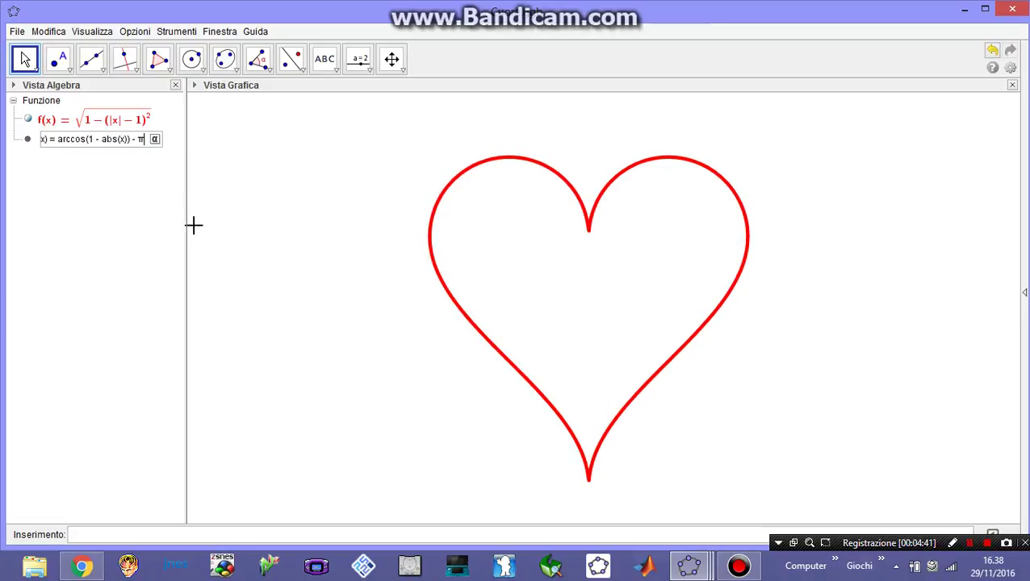
key("BackSpace")
key("BackSpace")
key("BackSpace")
key("BackSpace")
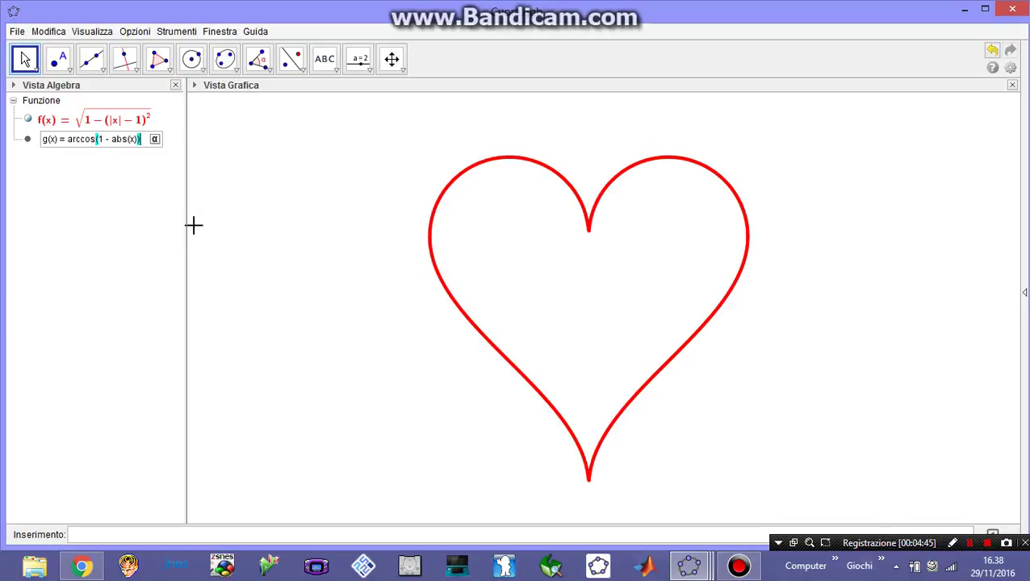
key("Return")
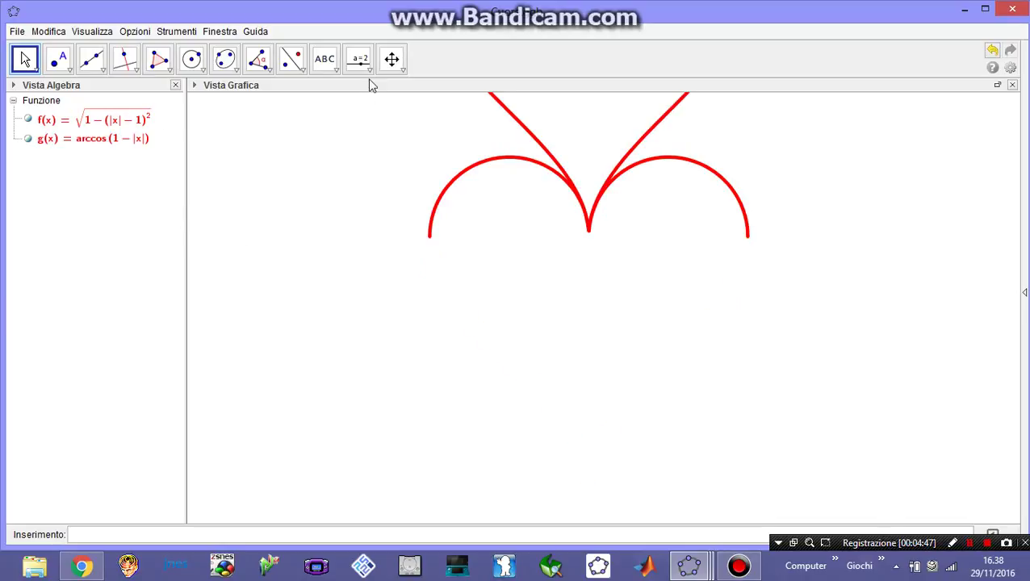
left_click(390, 59)
left_click_drag(396, 166, 416, 304)
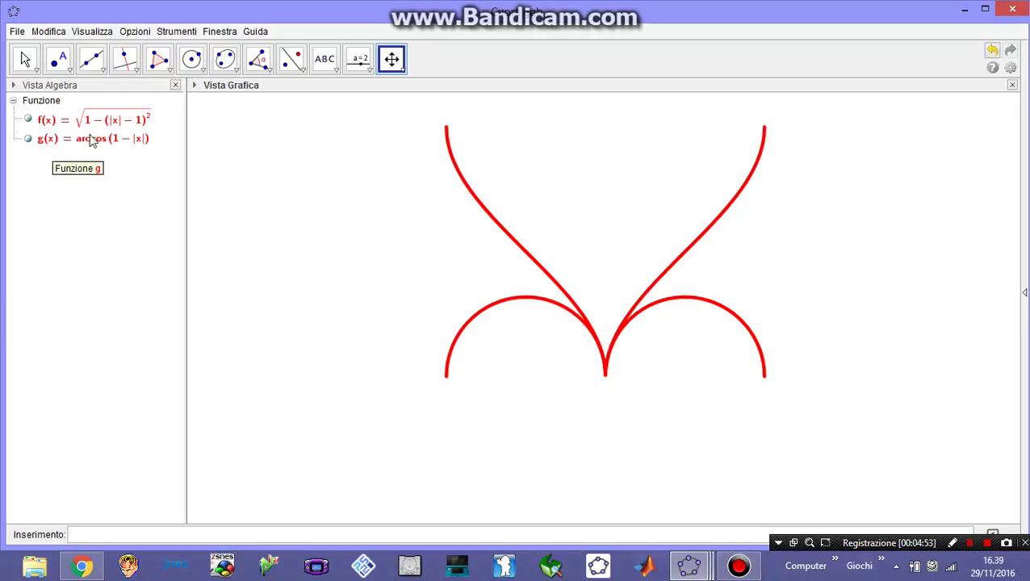
Redefine g(x) as arccos(1−|x|)−π so the heart is whole again
double_click(136, 140)
left_click(144, 139)
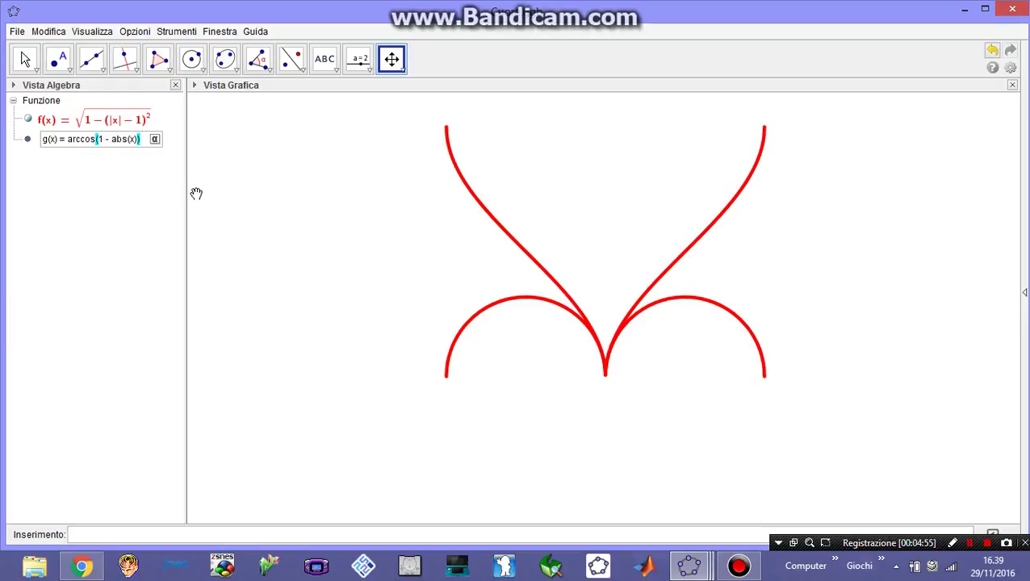
type("-pi")
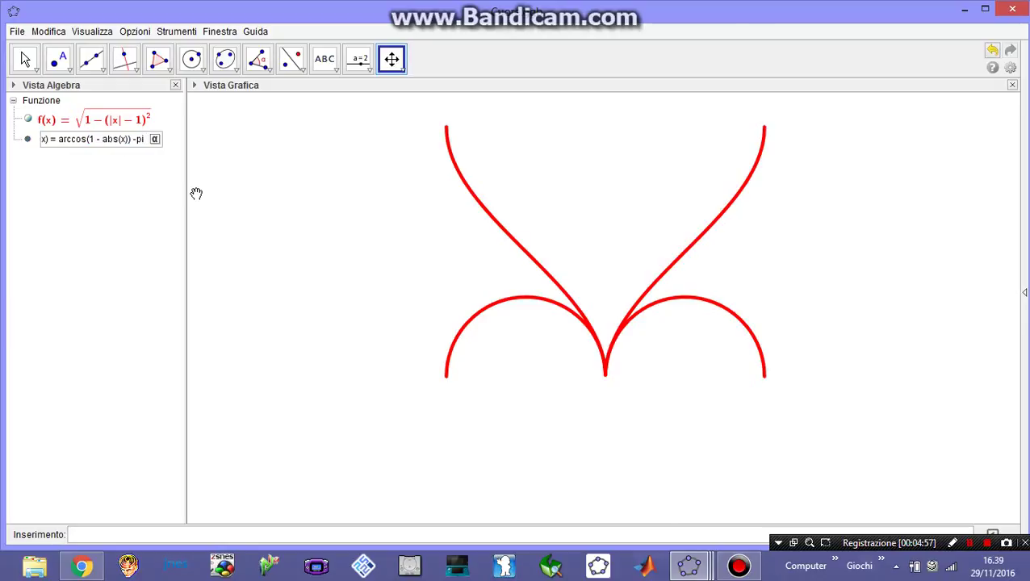
key("Return")
left_click_drag(368, 190, 381, 98)
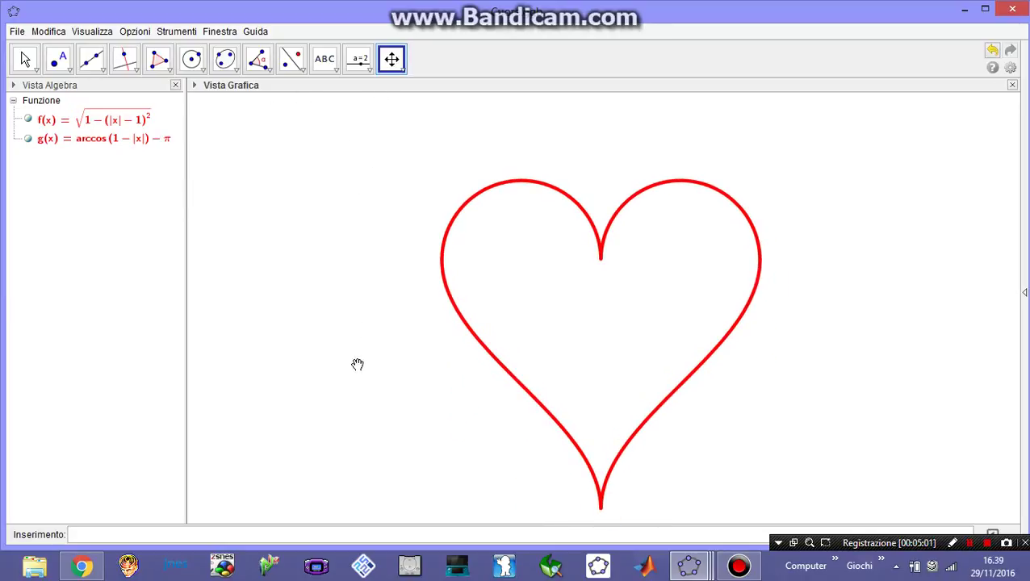
Switch to Spades.ggb and show functions f, g, h and p to draw the spade
mouse_move(699, 570)
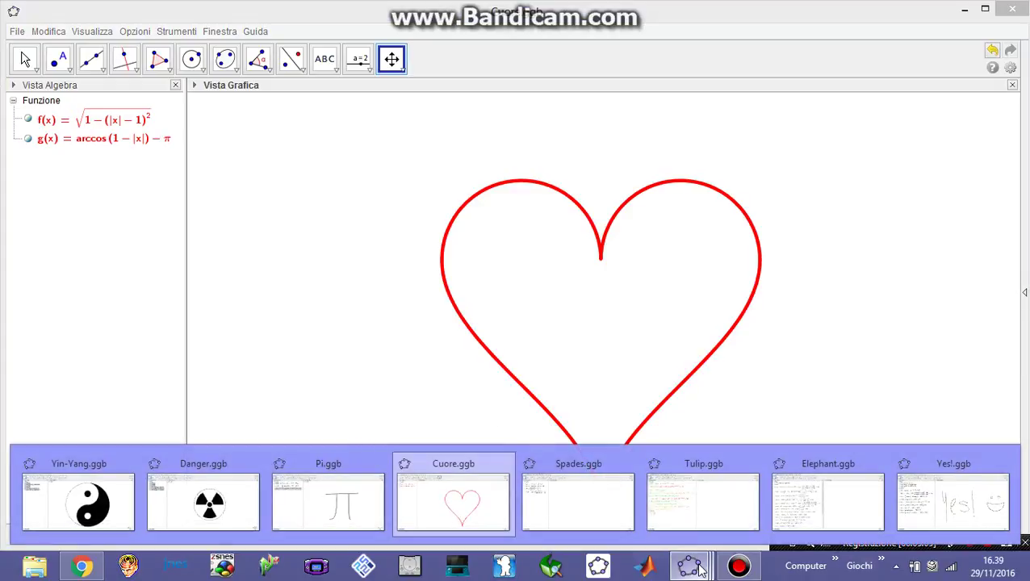
left_click(658, 517)
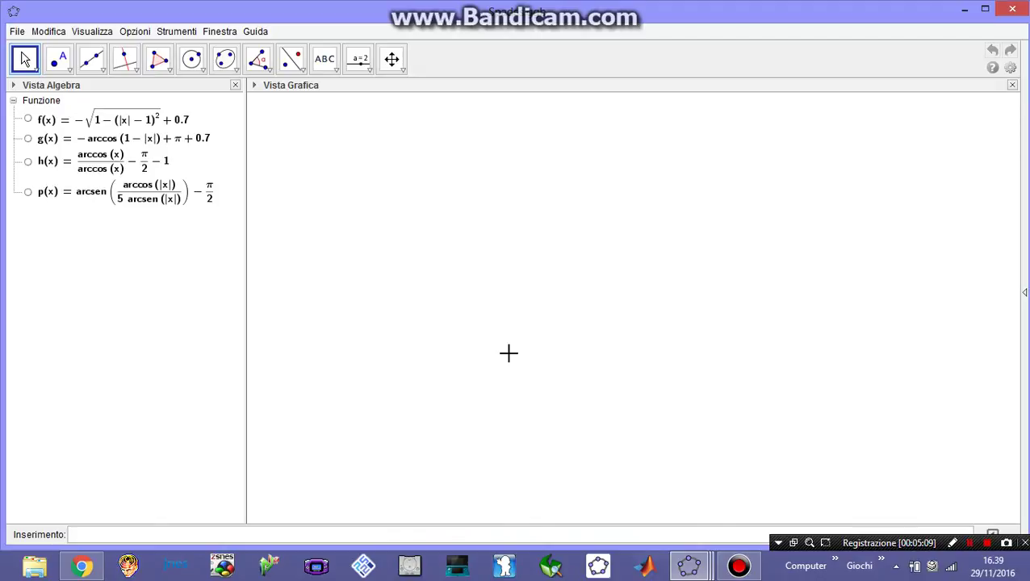
key("ctrl+a")
key("ctrl+g")
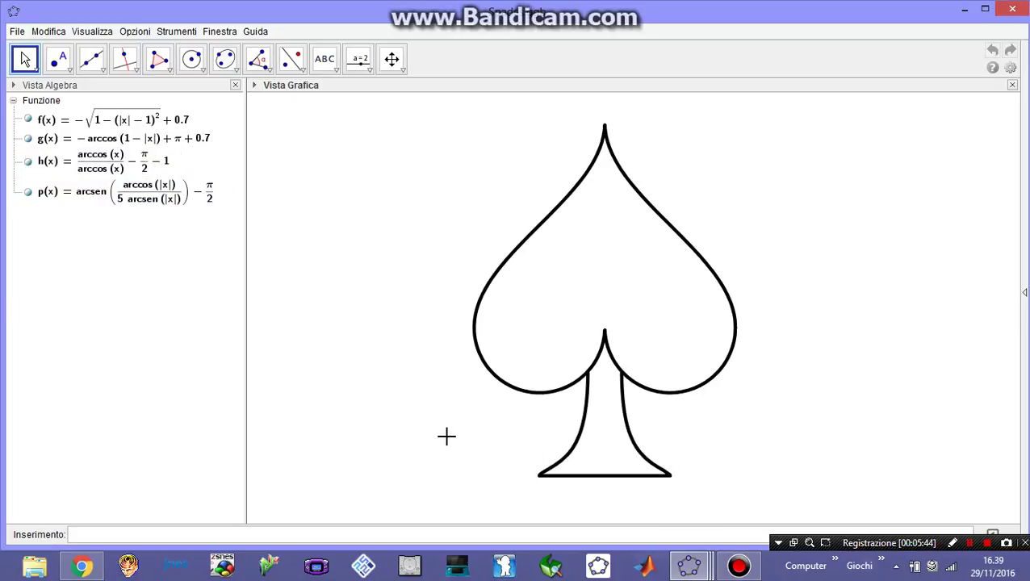
Switch to Tulip.ggb, show all its curves to draw the tulip, and deselect them
mouse_move(684, 569)
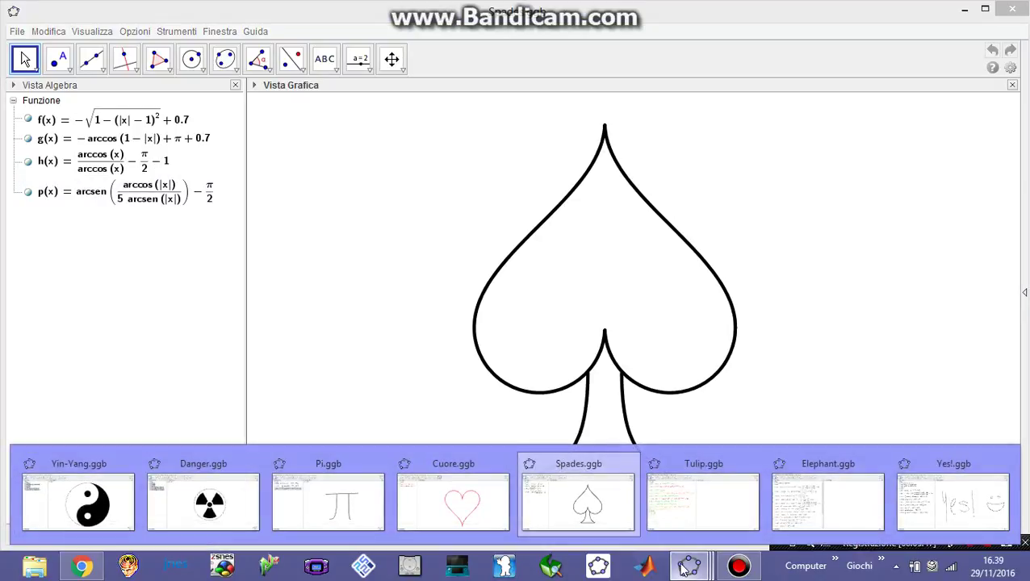
left_click(673, 523)
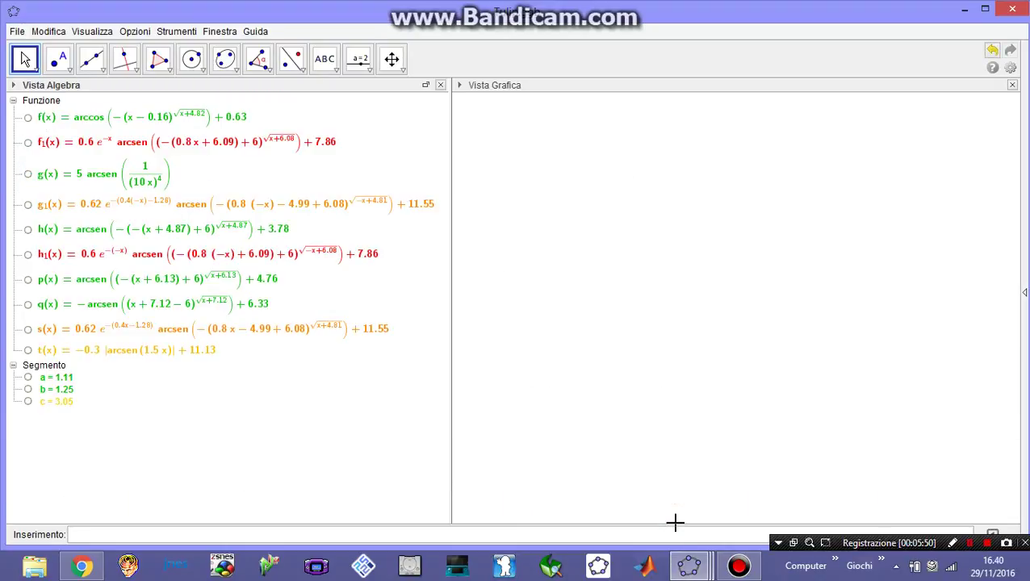
key("ctrl+a")
key("ctrl+g")
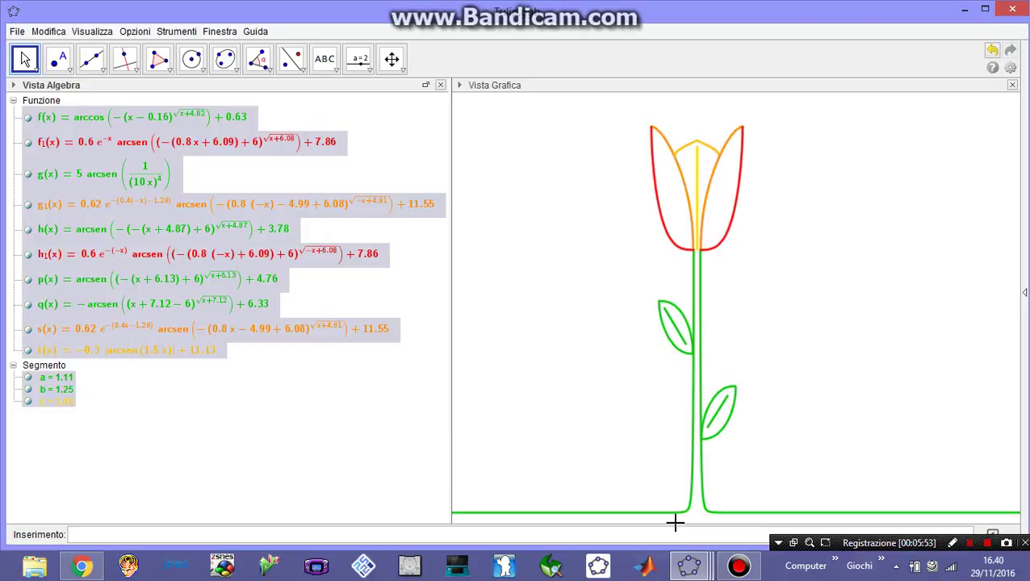
left_click(791, 398)
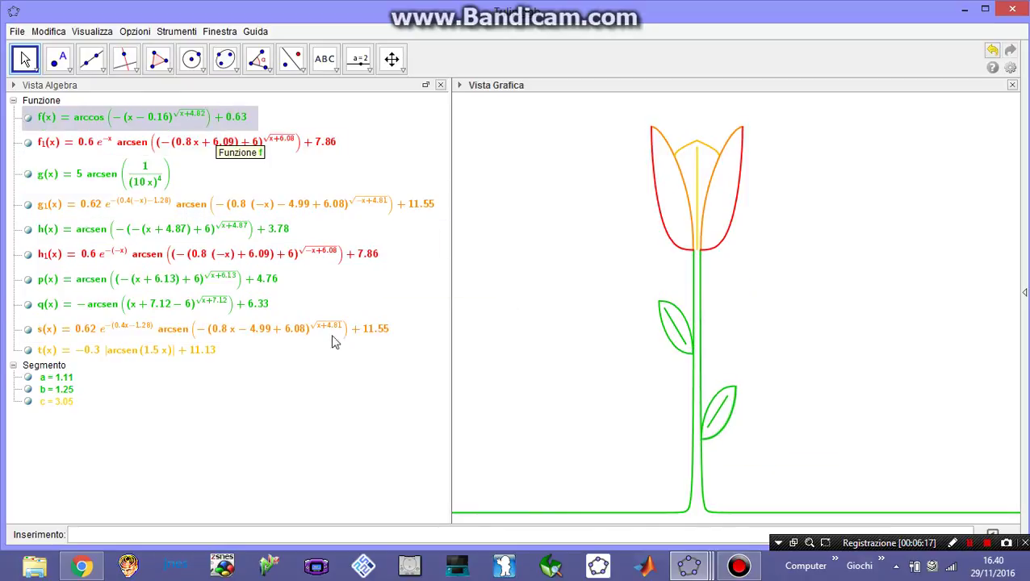
mouse_move(703, 572)
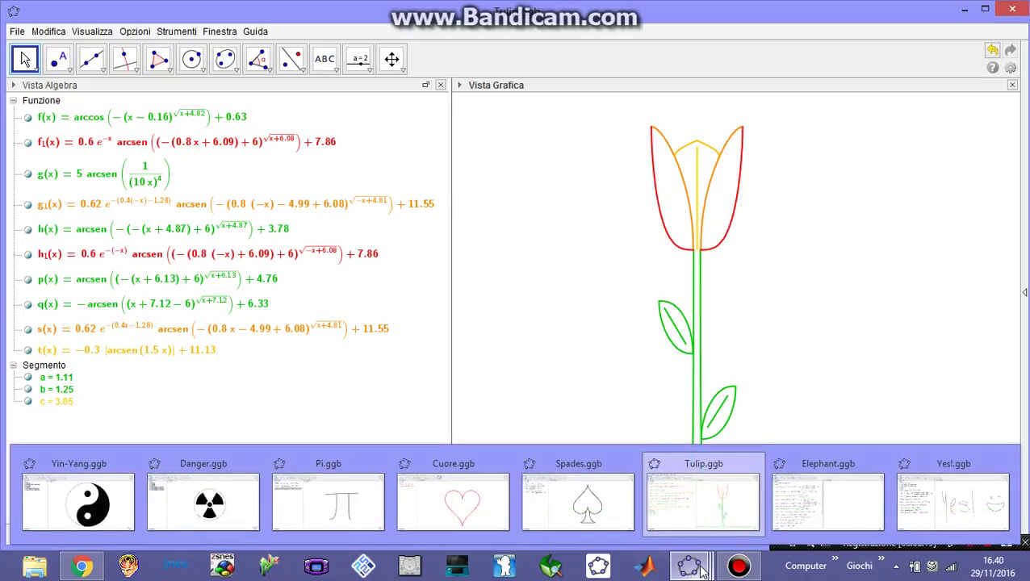
left_click(939, 507)
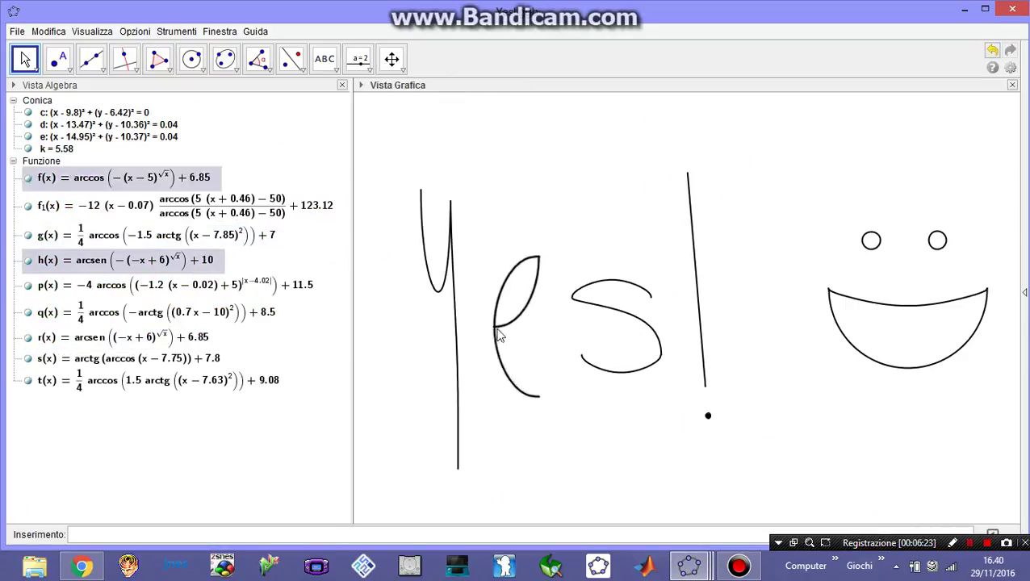
mouse_move(680, 571)
left_click(705, 504)
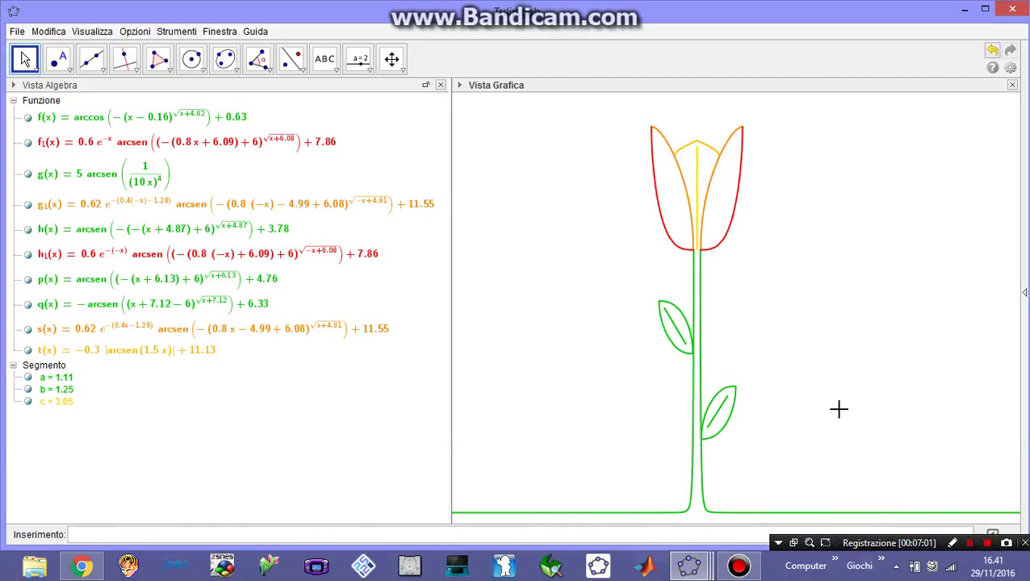
Switch to Elephant.ggb, show all its curves, then pick the function drawing the belly
mouse_move(689, 565)
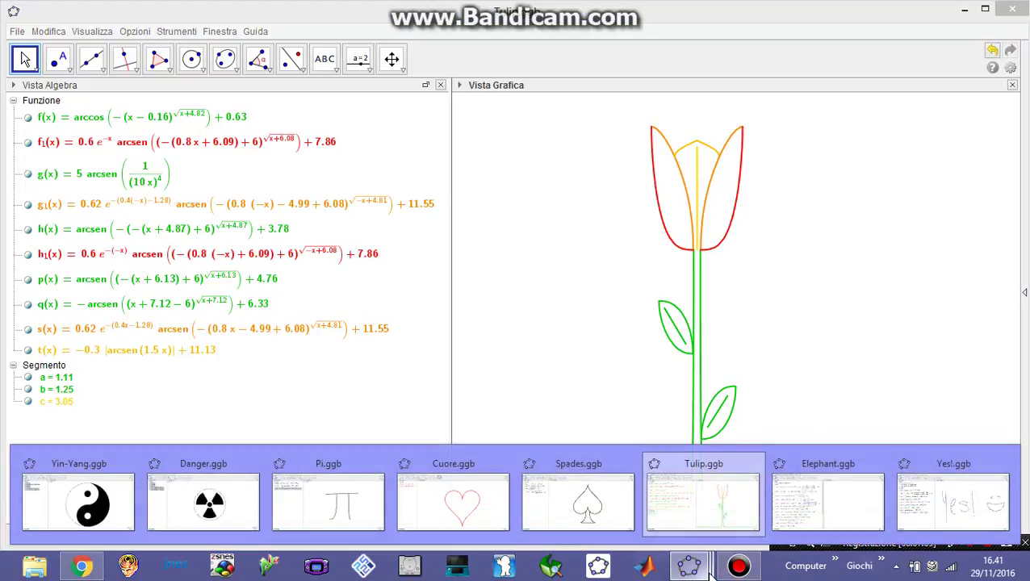
left_click(815, 513)
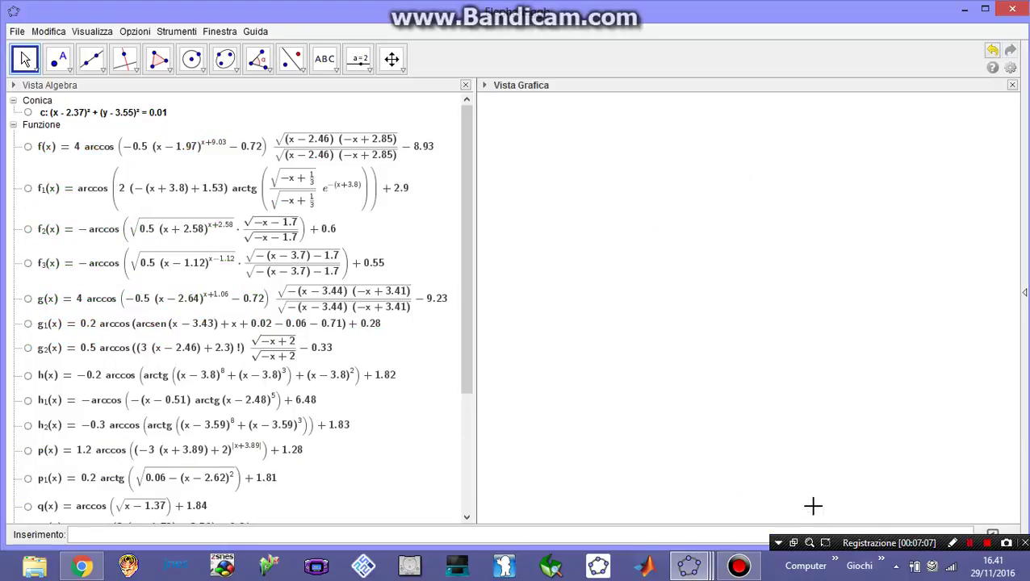
key("ctrl+a")
key("ctrl+g")
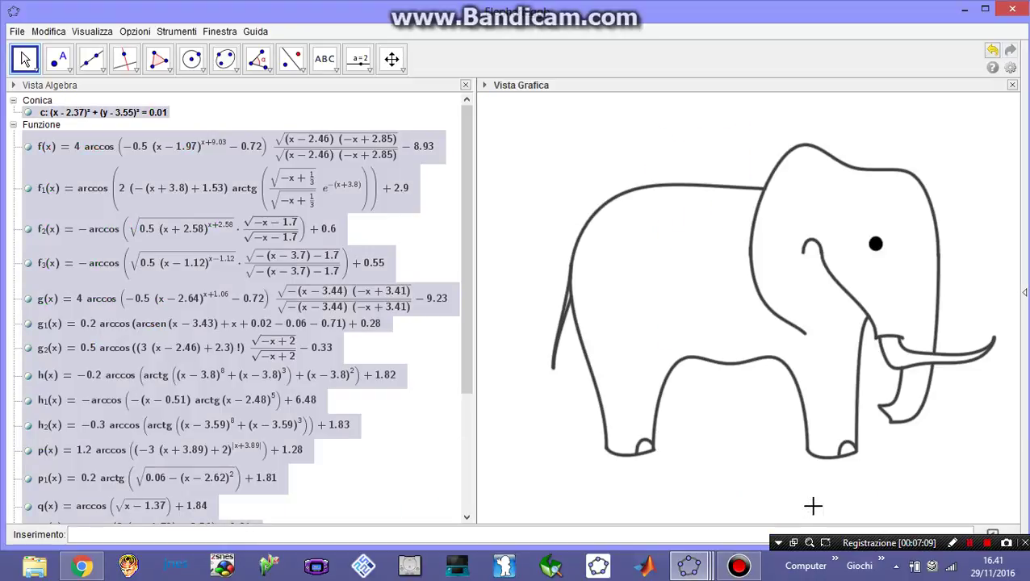
left_click(752, 463)
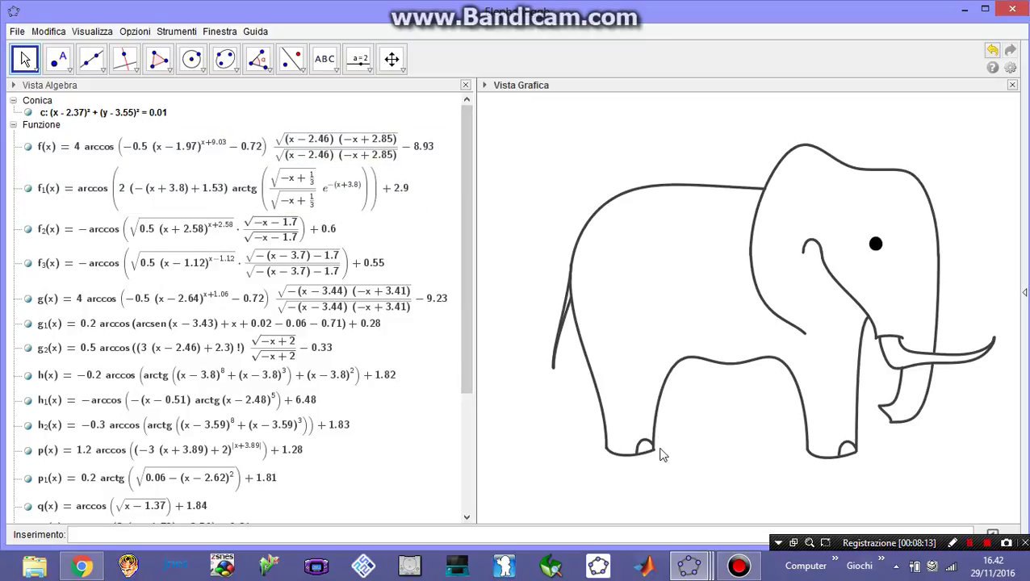
left_click(689, 364)
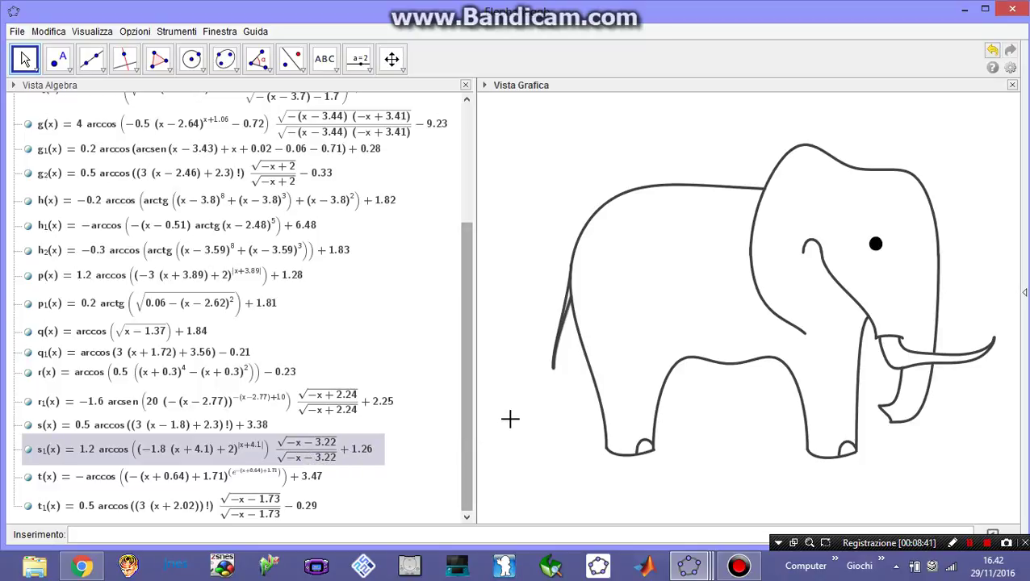
left_click(808, 152)
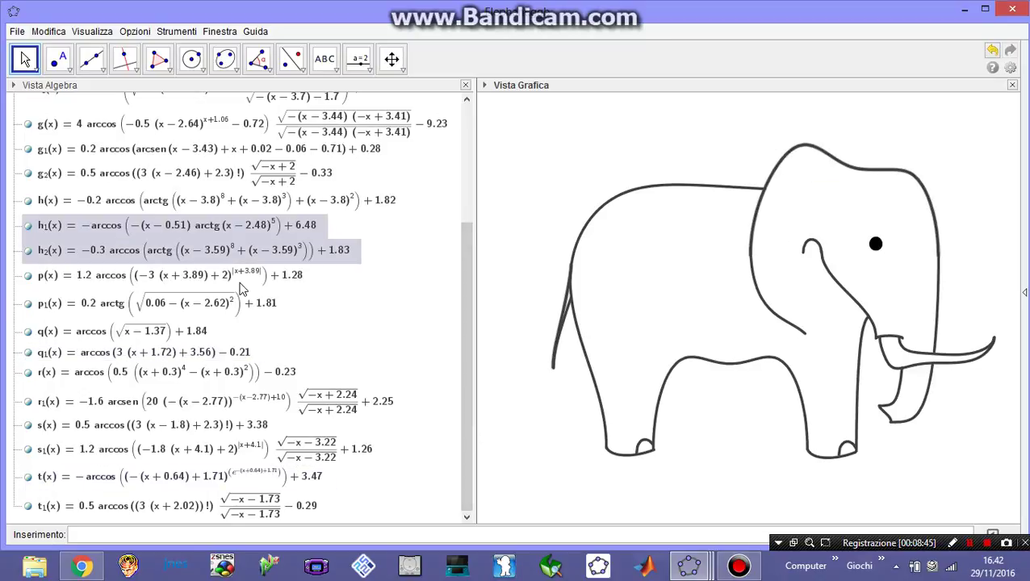